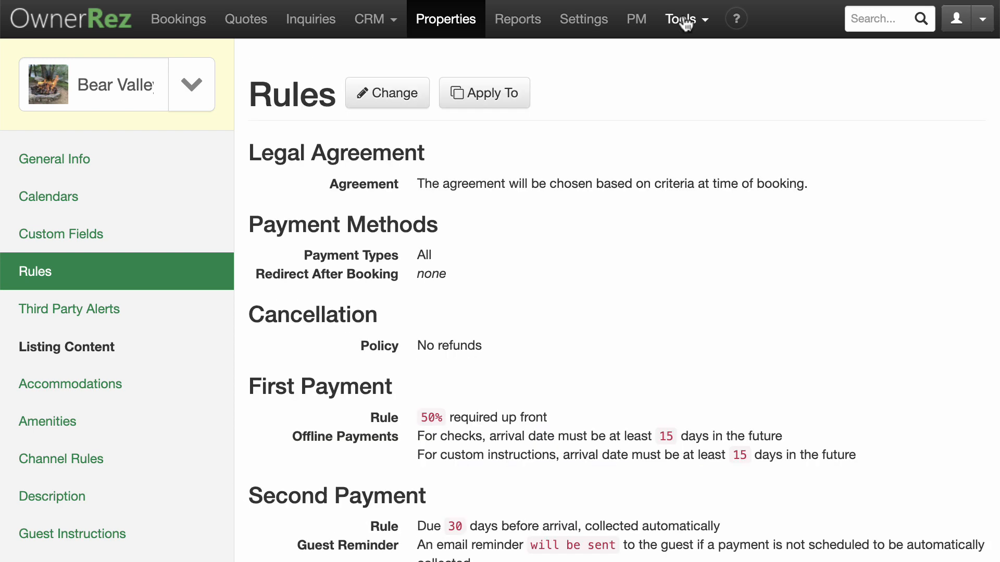
Open the Import Properties option among the Excel imports in the Import/Export tools
left_click(687, 20)
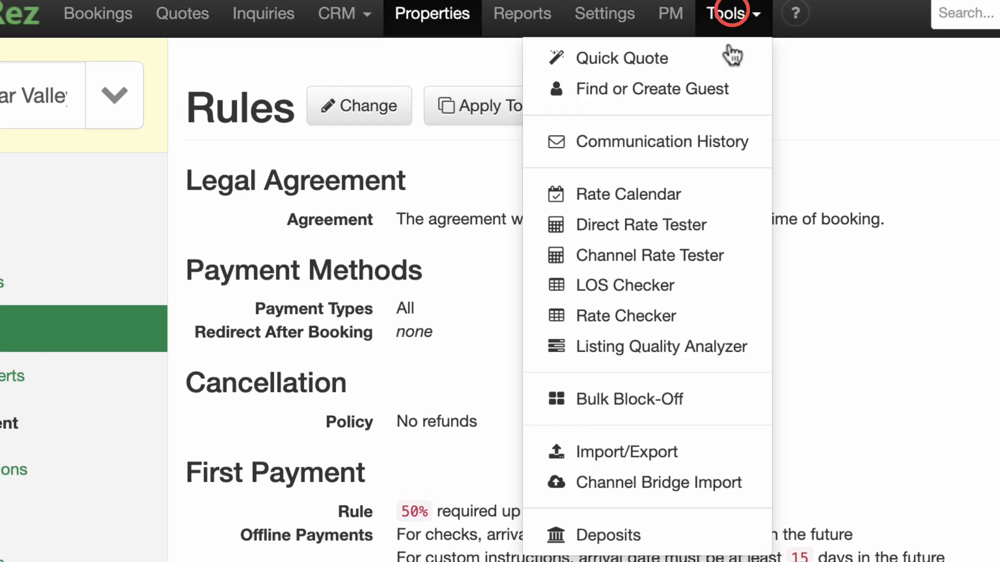
left_click(723, 451)
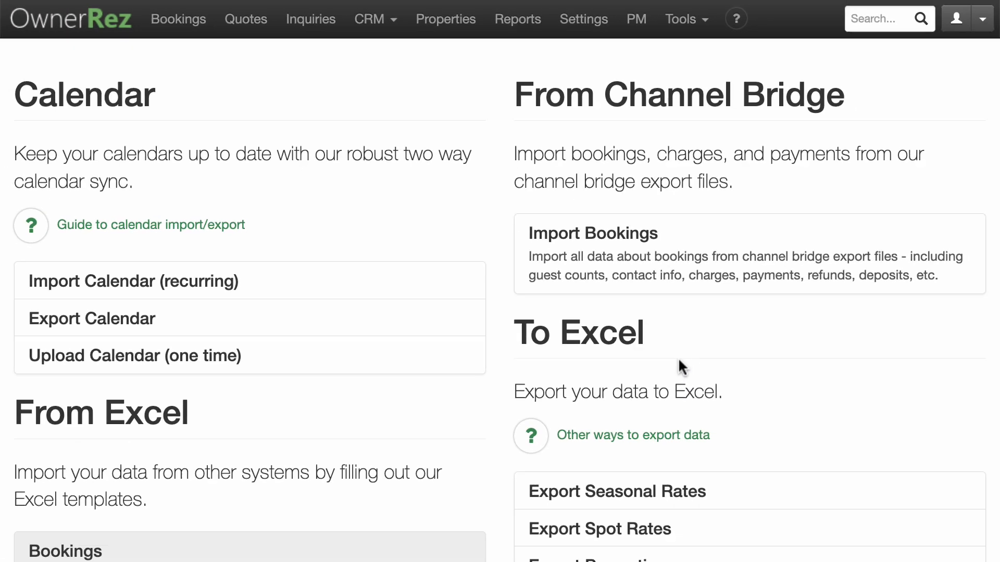
scroll(678, 357, "down", 10)
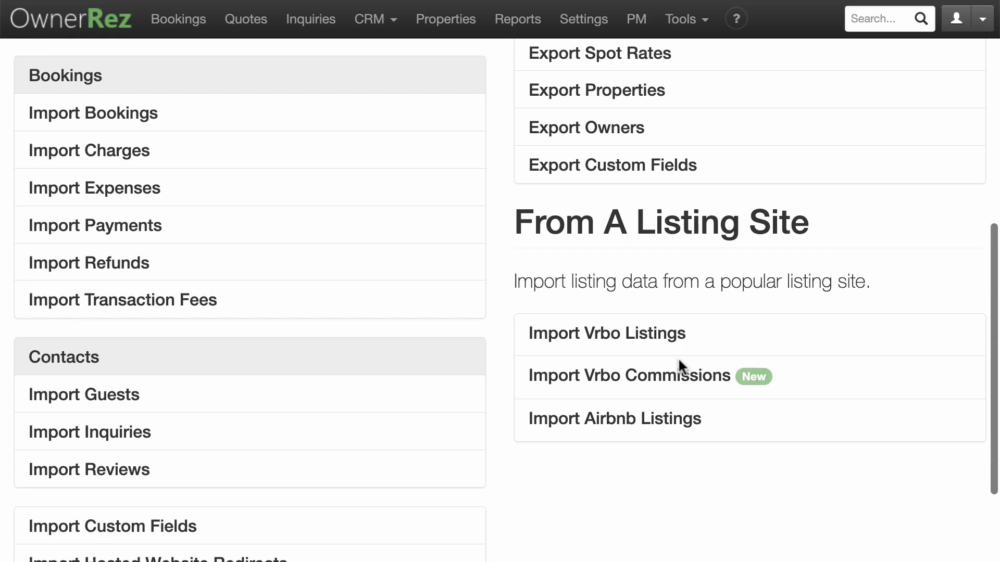
scroll(678, 357, "down", 2)
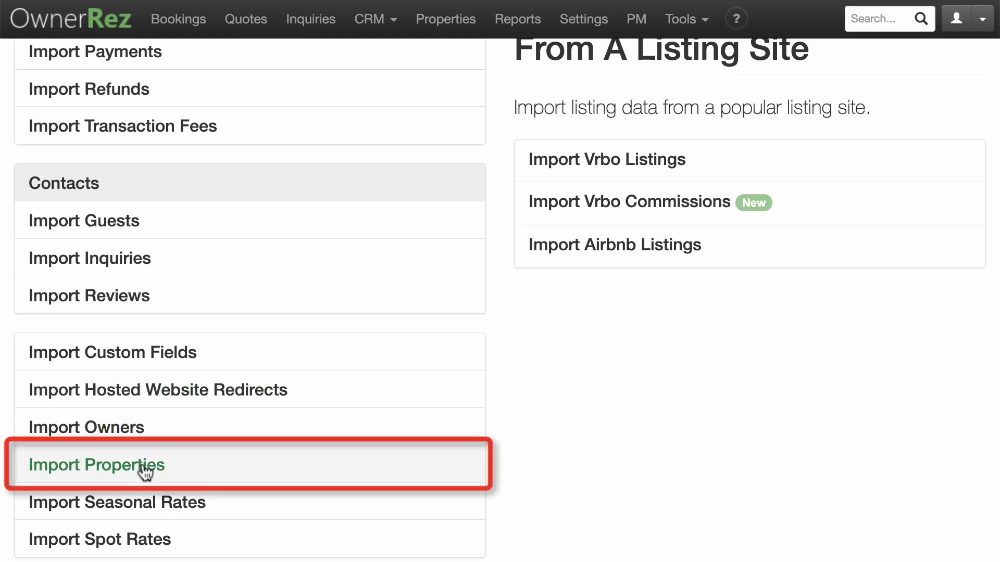
left_click(141, 467)
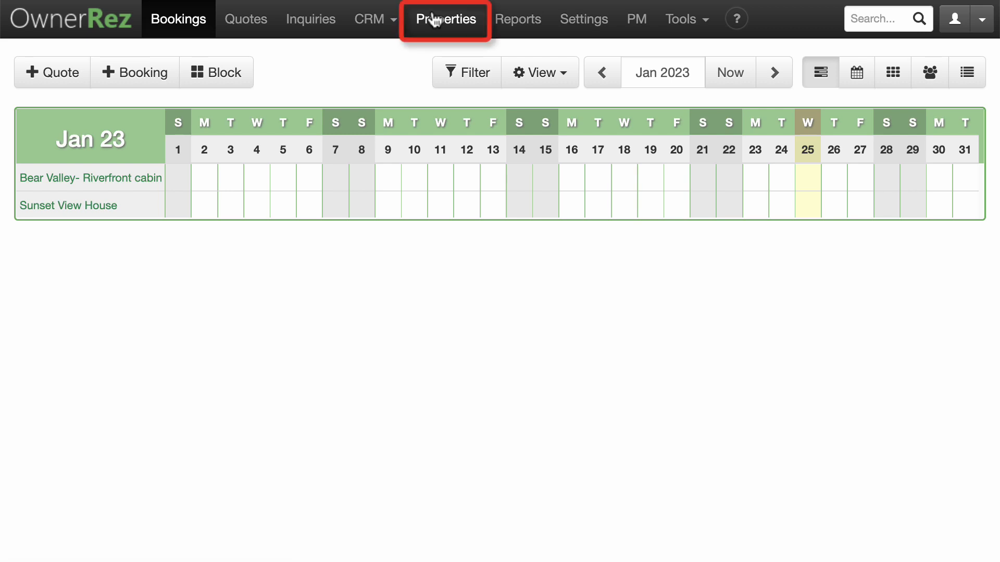
Open the rules of the Bear Valley- Riverfront cabin property for editing
left_click(434, 19)
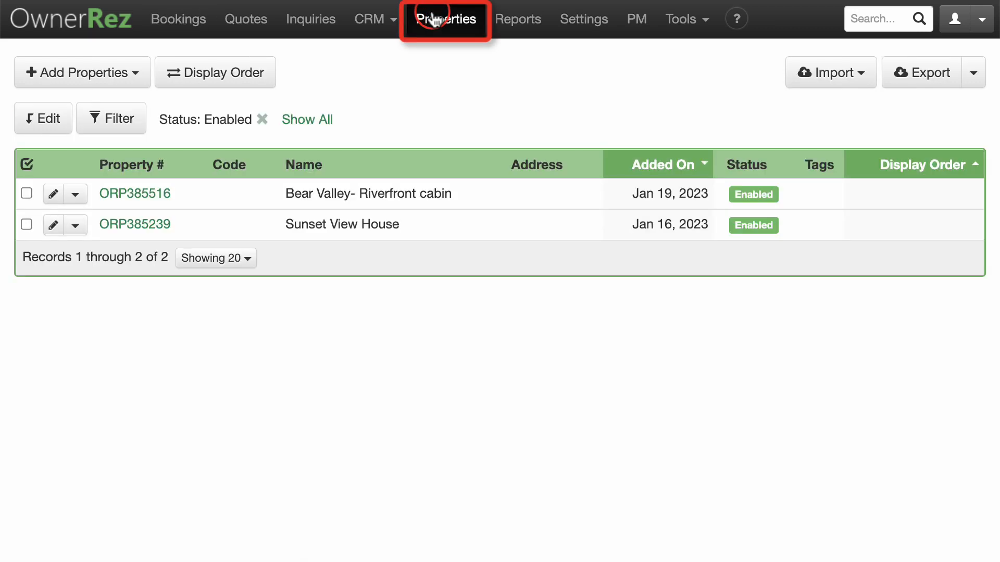
left_click(154, 193)
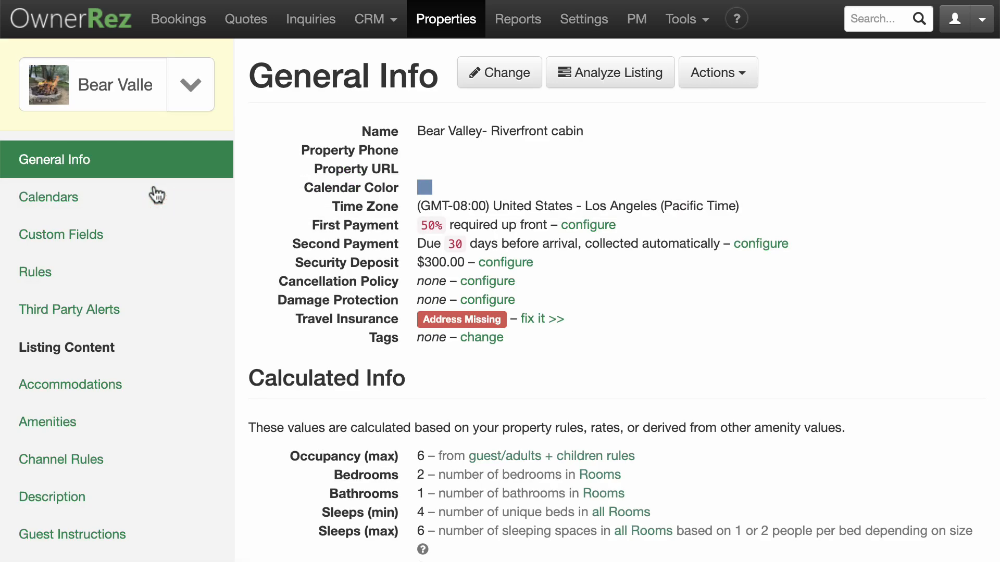
scroll(157, 197, "down", 3)
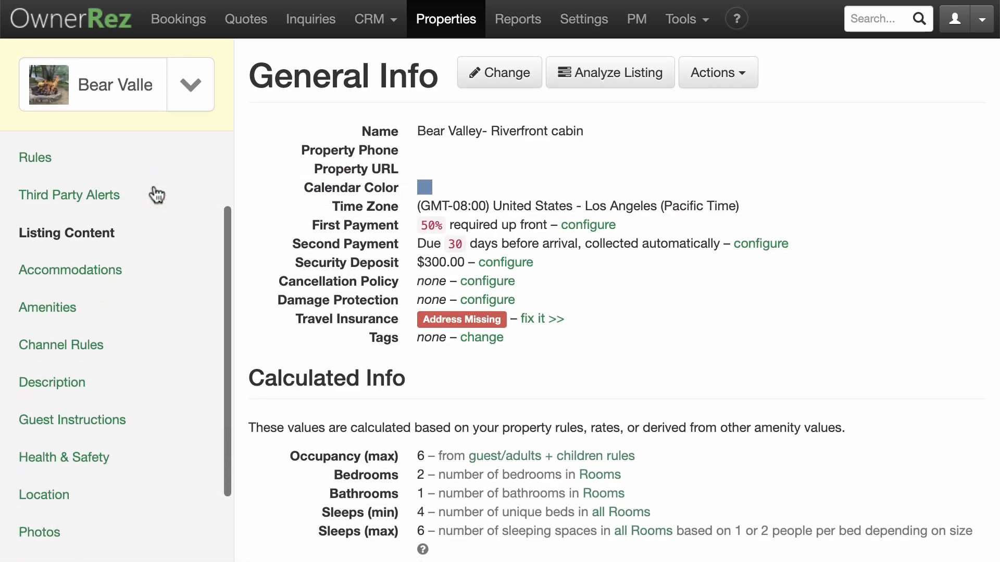
left_click(37, 158)
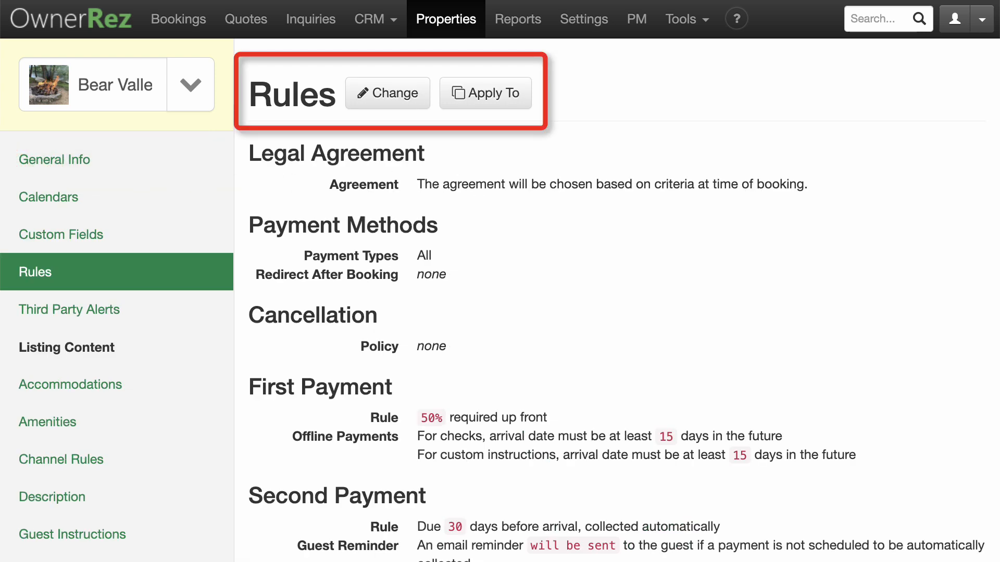
left_click(398, 94)
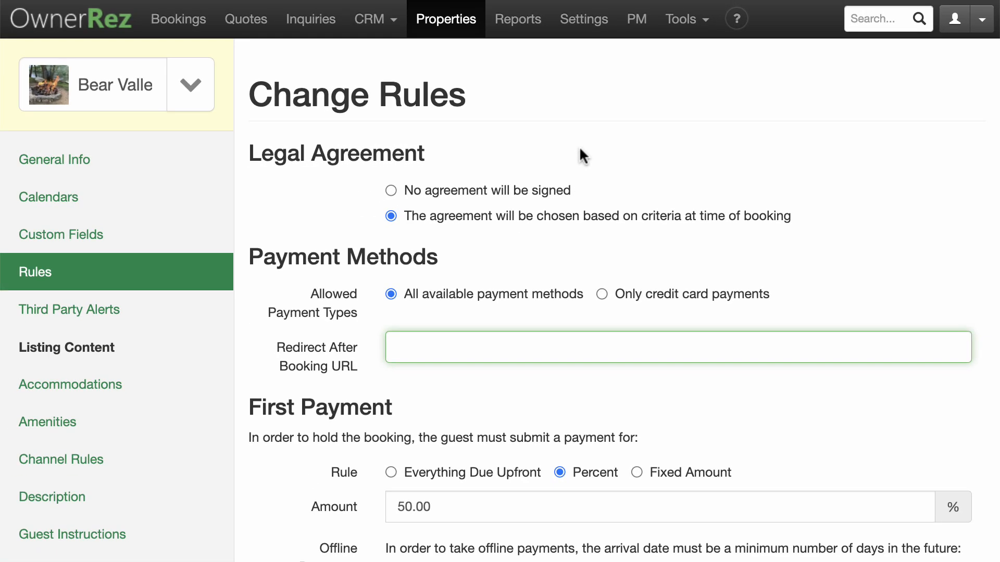
Open the Legal Agreements page in the Branding & Legal section of the account settings
left_click(584, 22)
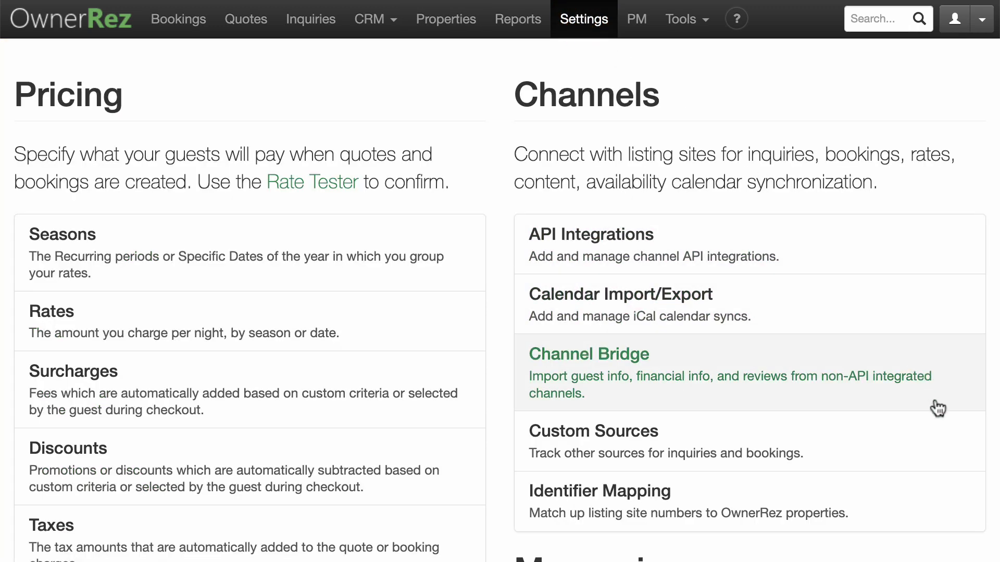
scroll(937, 406, "down", 15)
scroll(935, 400, "down", 4)
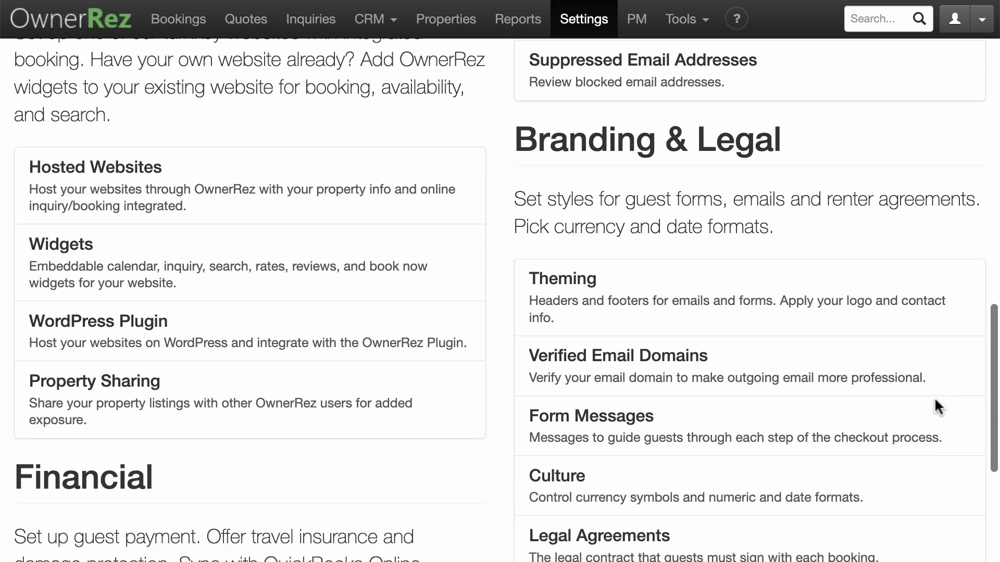
left_click(620, 522)
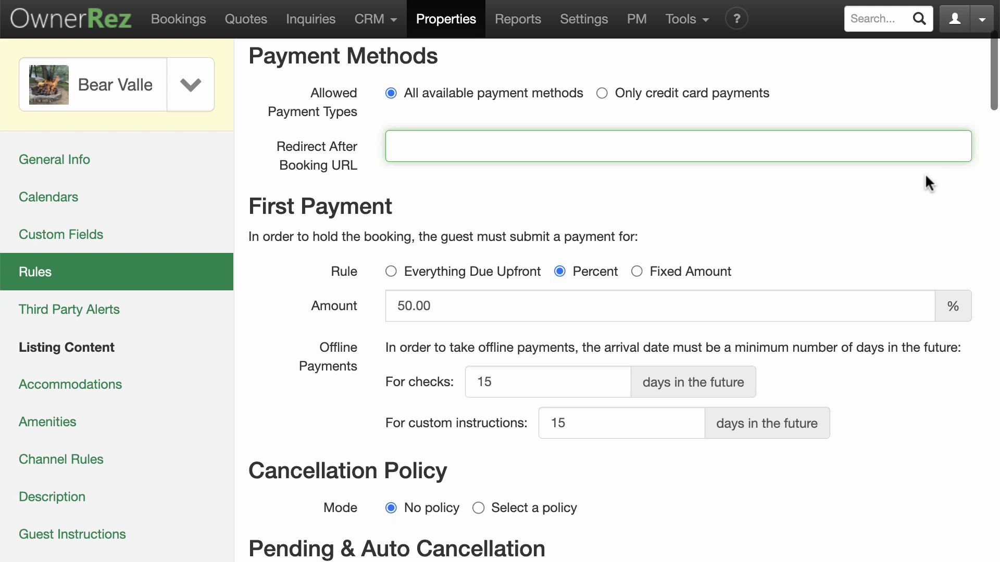
Switch the property's cancellation policy mode to Select a policy and start creating a new policy in the Cancellation Policies settings
scroll(926, 176, "down", 3)
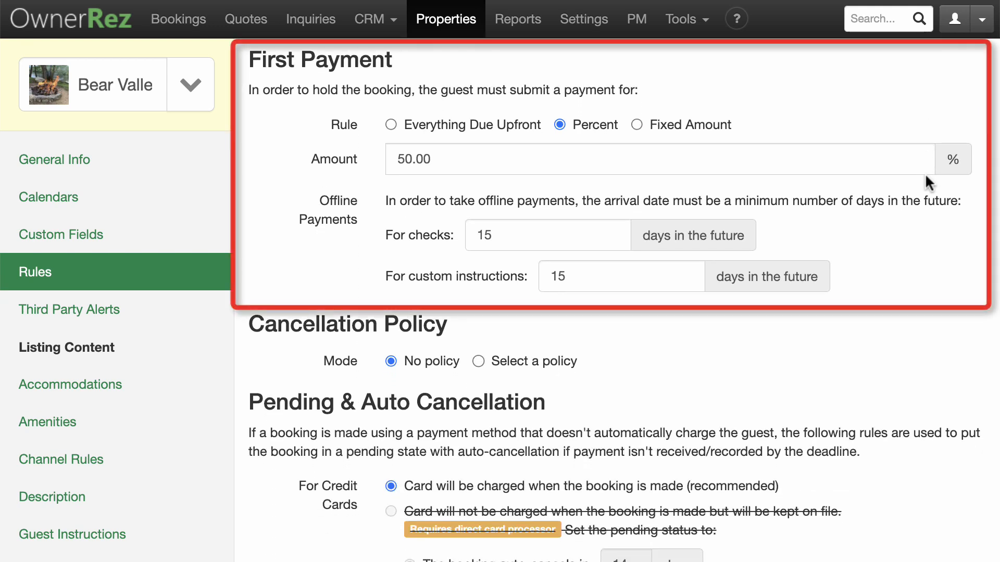
scroll(926, 177, "down", 5)
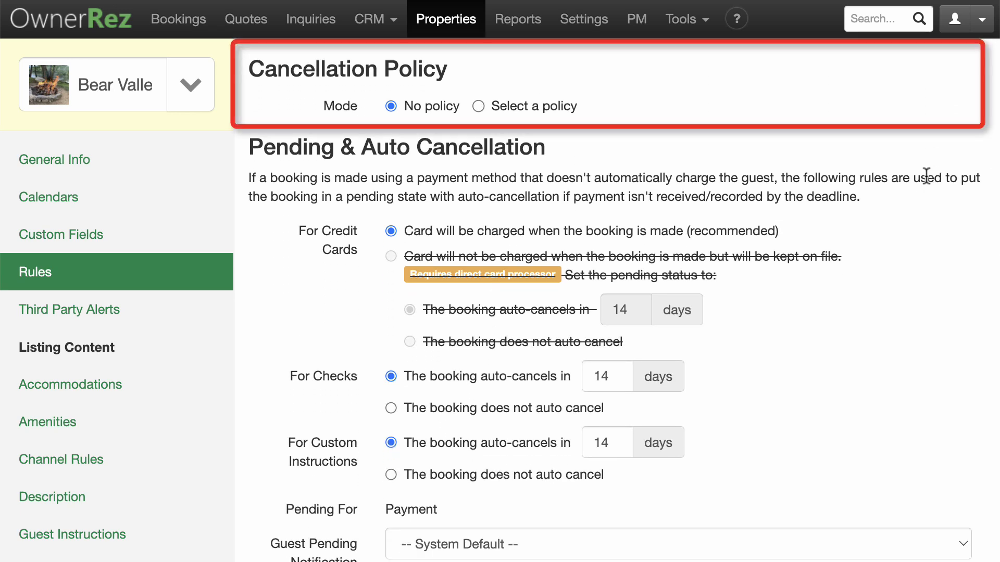
left_click(478, 107)
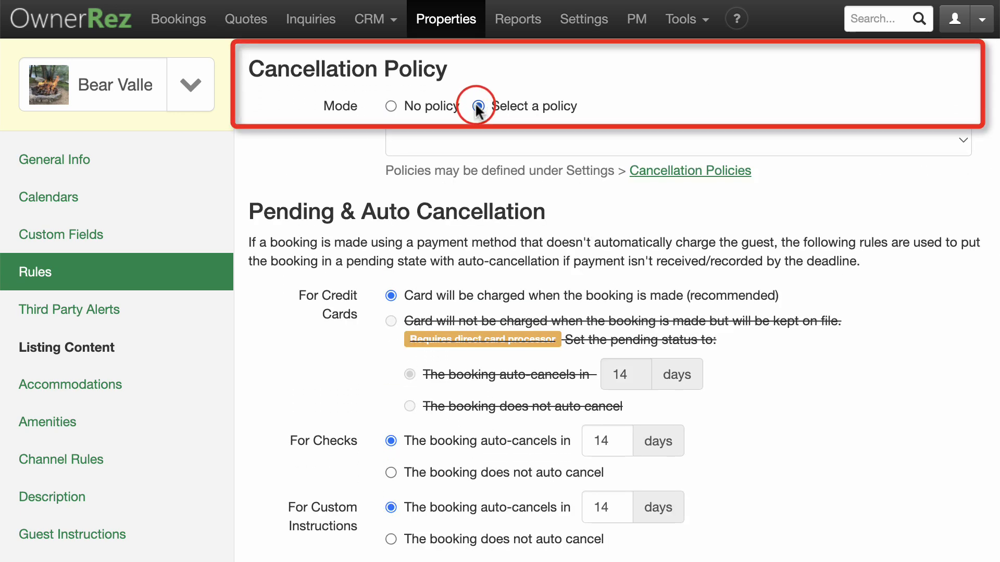
left_click(656, 171)
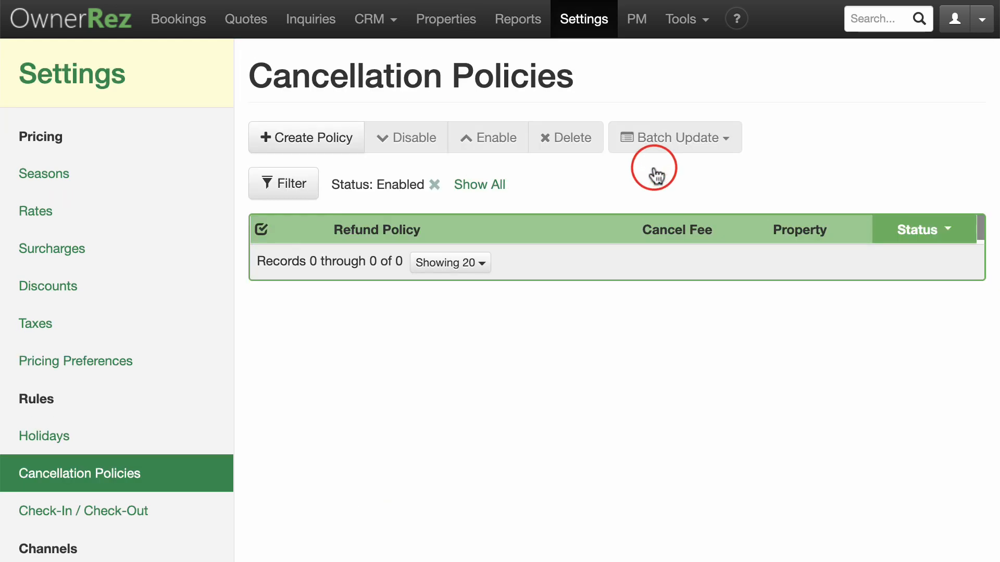
left_click(346, 140)
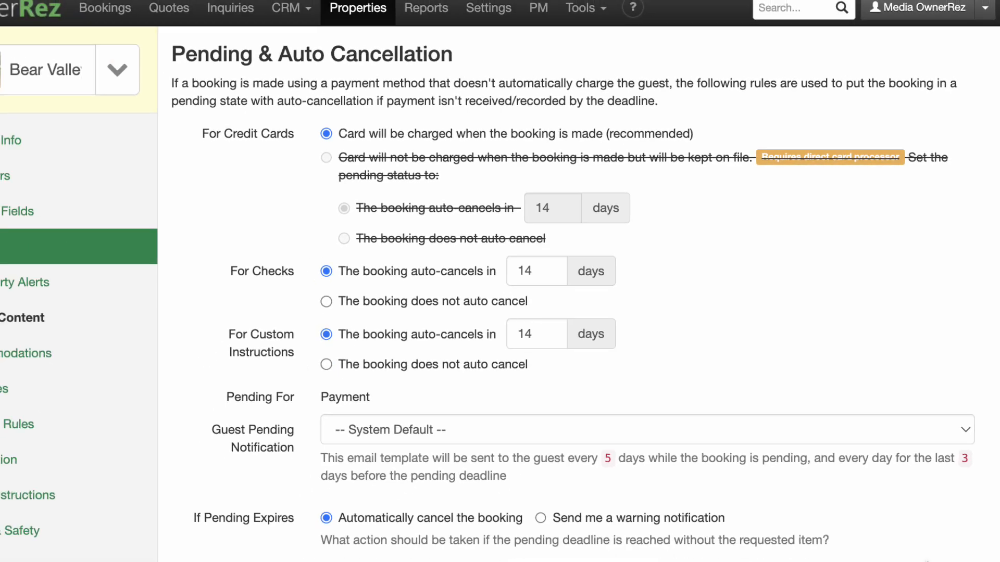
Set the security deposit type to Refundable in the Bear Valley property's rules
scroll(929, 534, "down", 3)
scroll(929, 535, "down", 7)
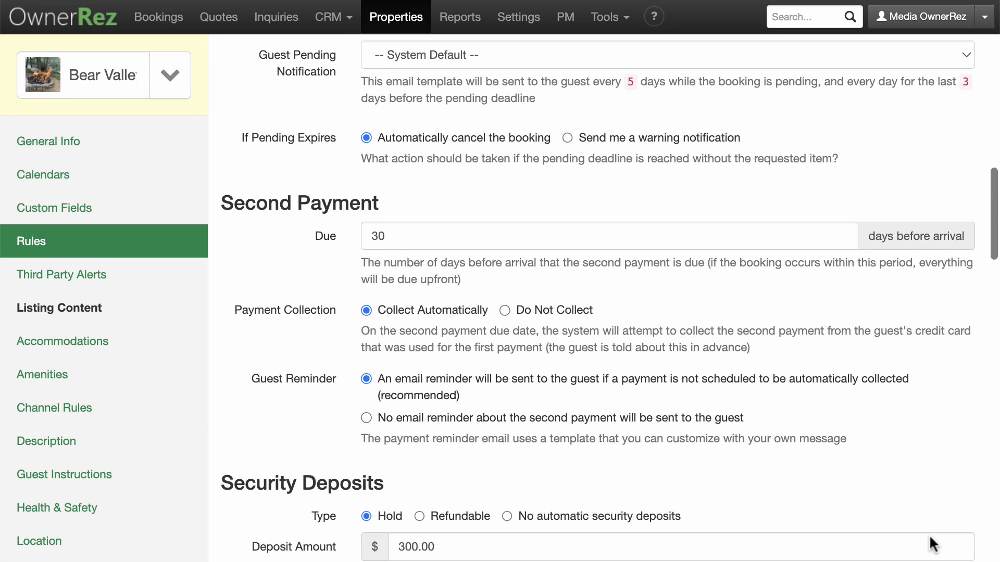
scroll(929, 536, "down", 1)
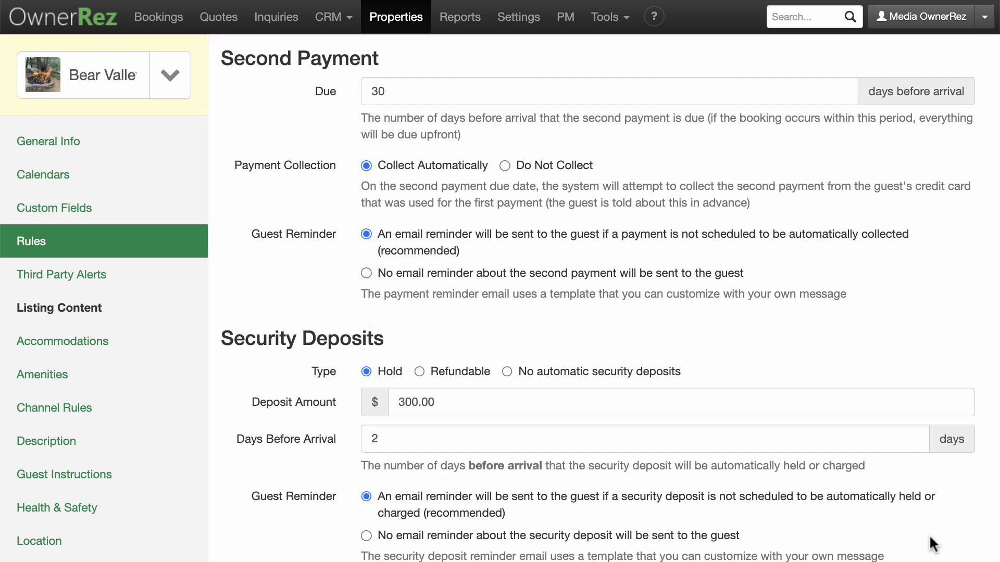
scroll(928, 535, "down", 2)
scroll(928, 535, "down", 4)
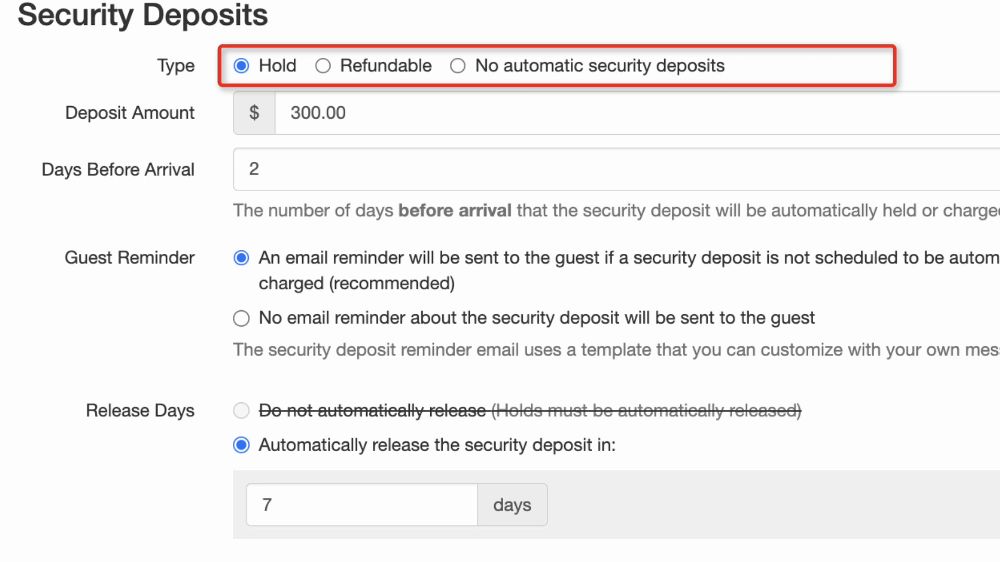
left_click(323, 65)
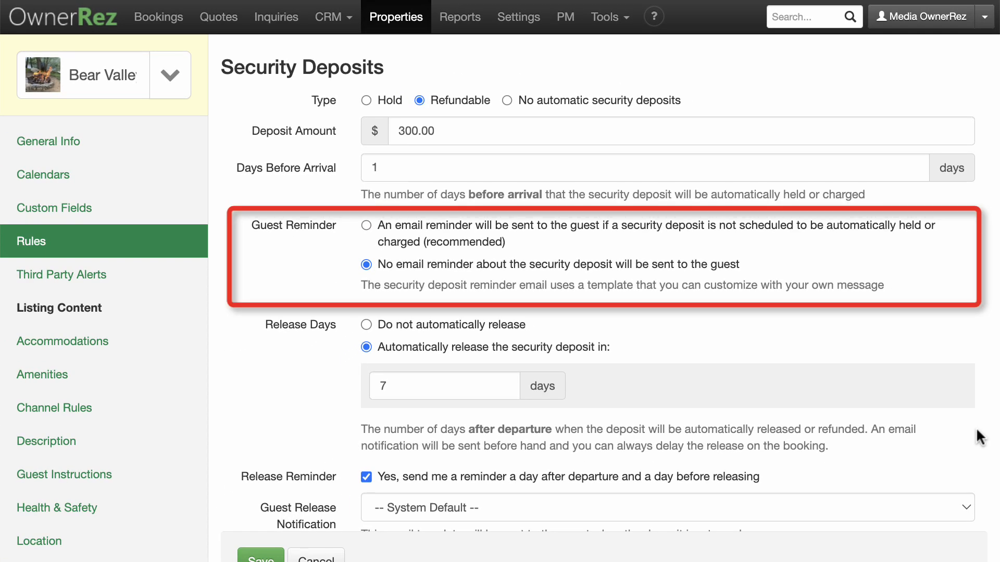
Review the deposit release, default times, size, night, booking window and changeover restrictions in the property's rules
scroll(980, 437, "down", 4)
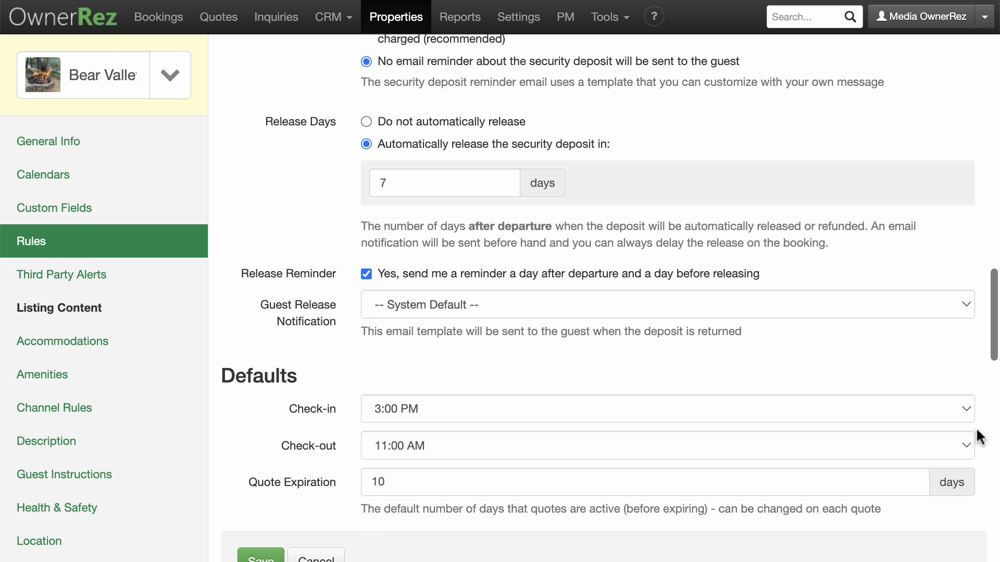
scroll(980, 438, "down", 5)
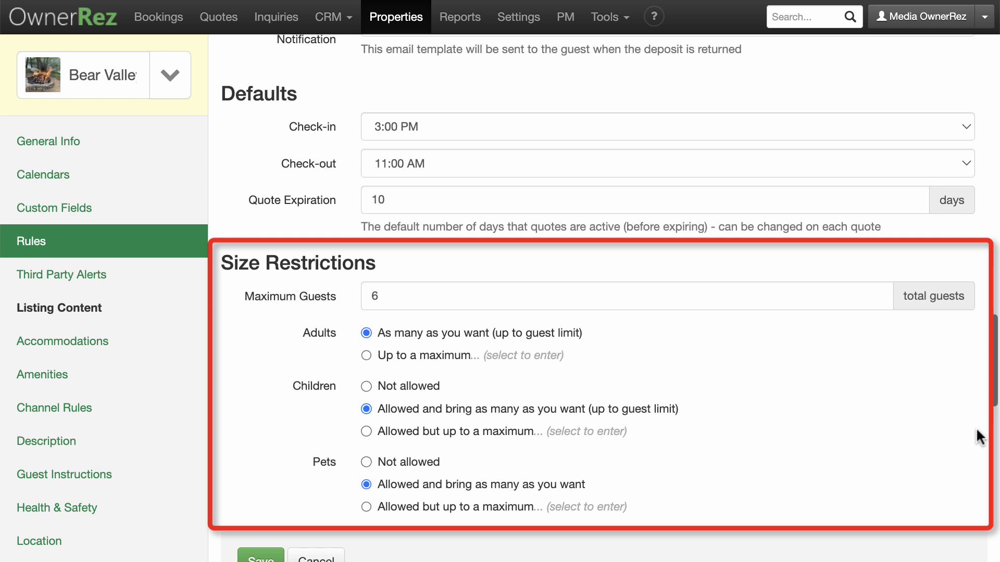
scroll(929, 534, "down", 8)
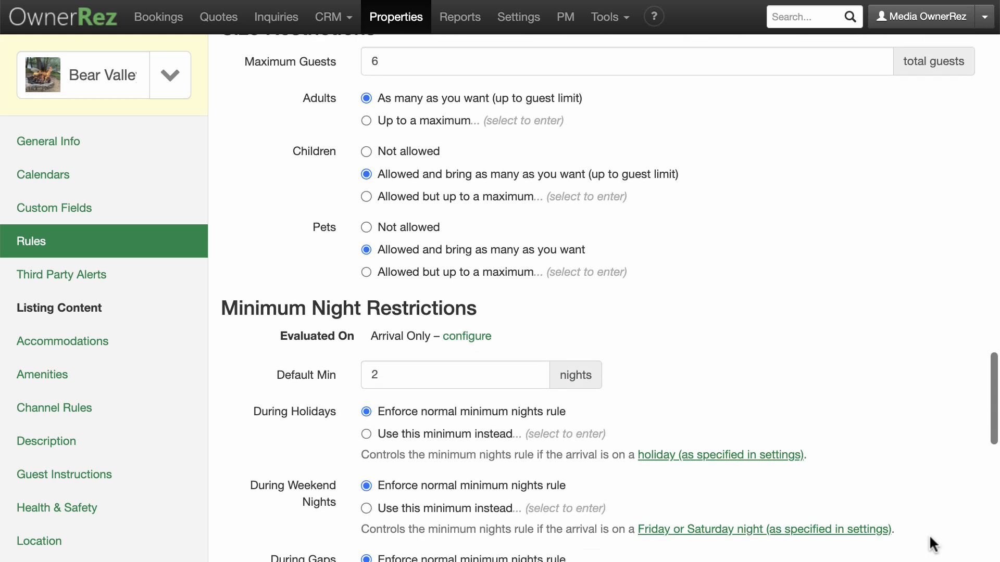
scroll(929, 534, "down", 1)
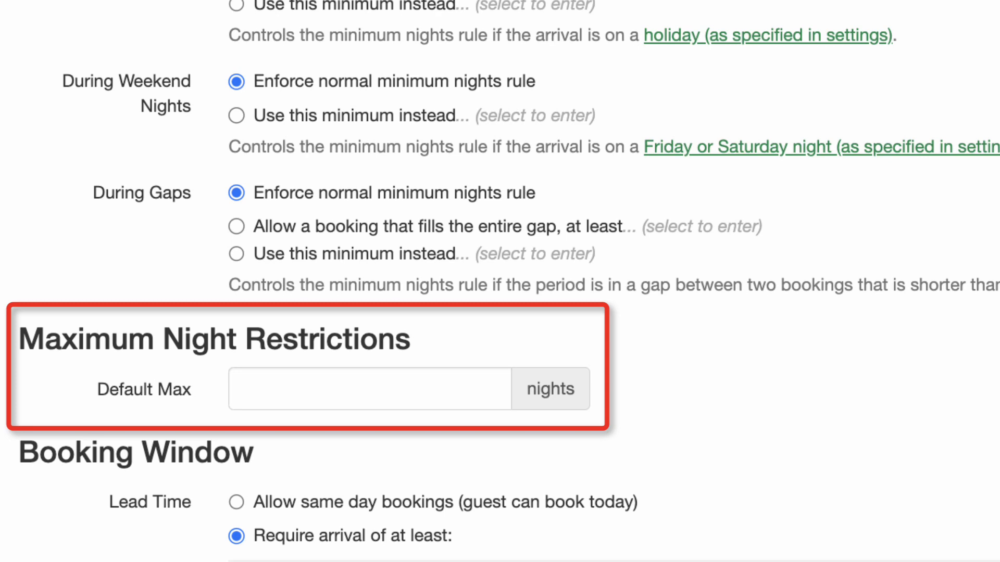
scroll(930, 542, "down", 2)
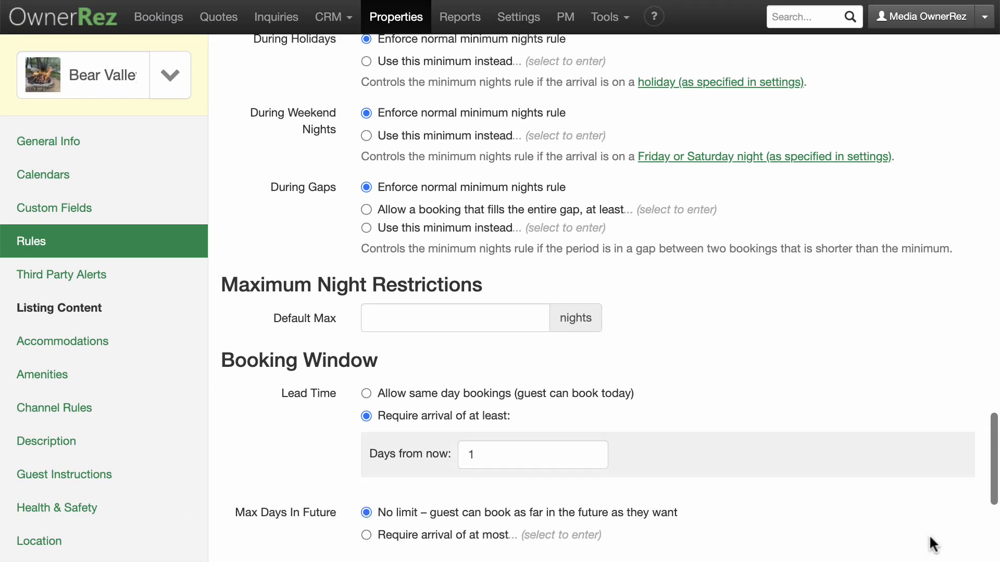
scroll(930, 542, "down", 2)
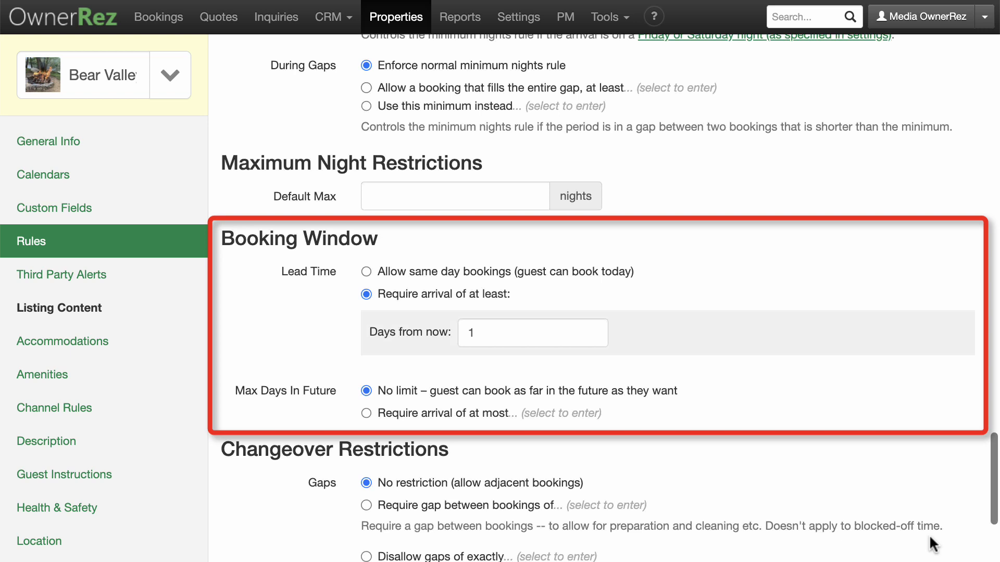
scroll(929, 534, "down", 2)
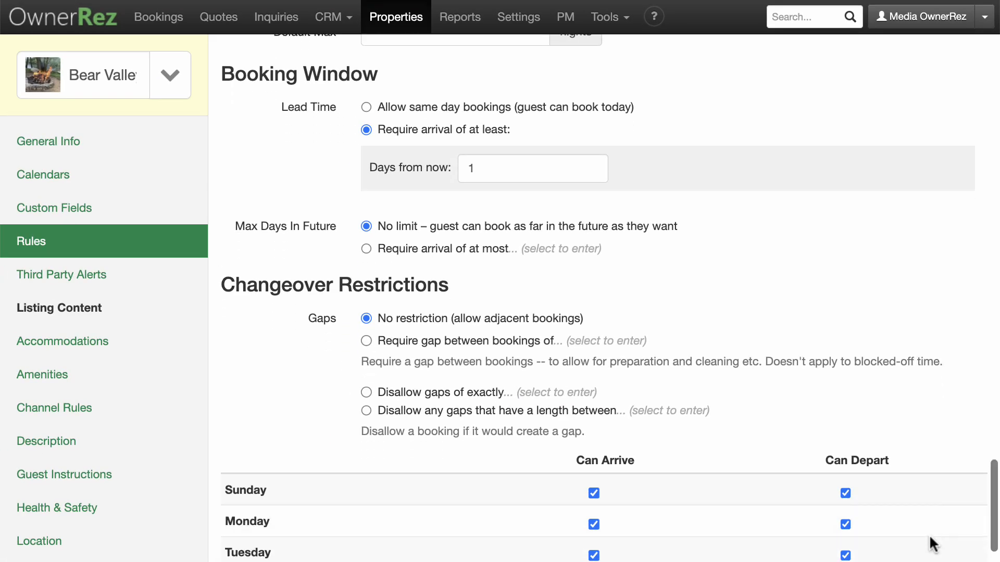
scroll(930, 538, "down", 4)
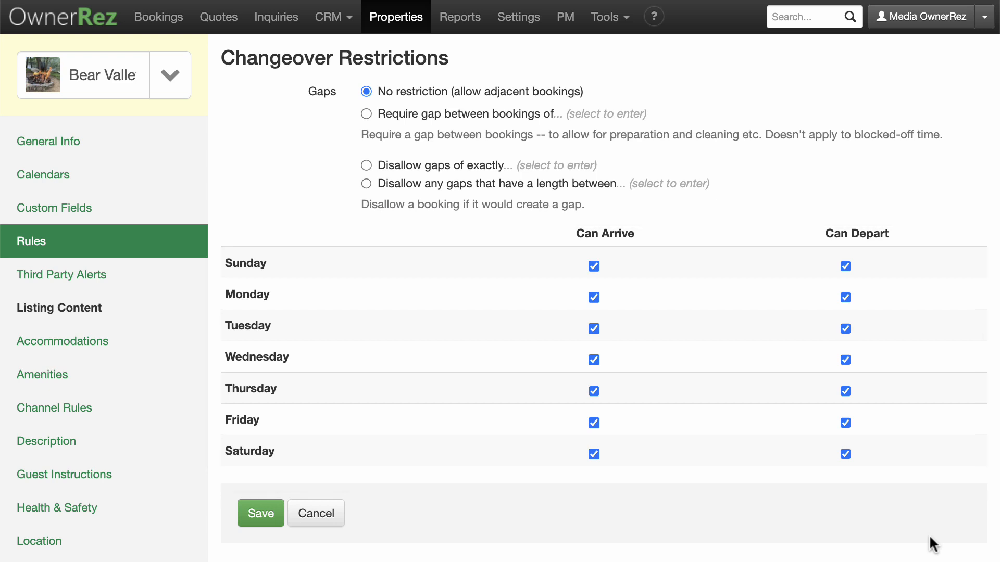
Save the Bear Valley property's rules and review the saved rules summary
left_click(269, 513)
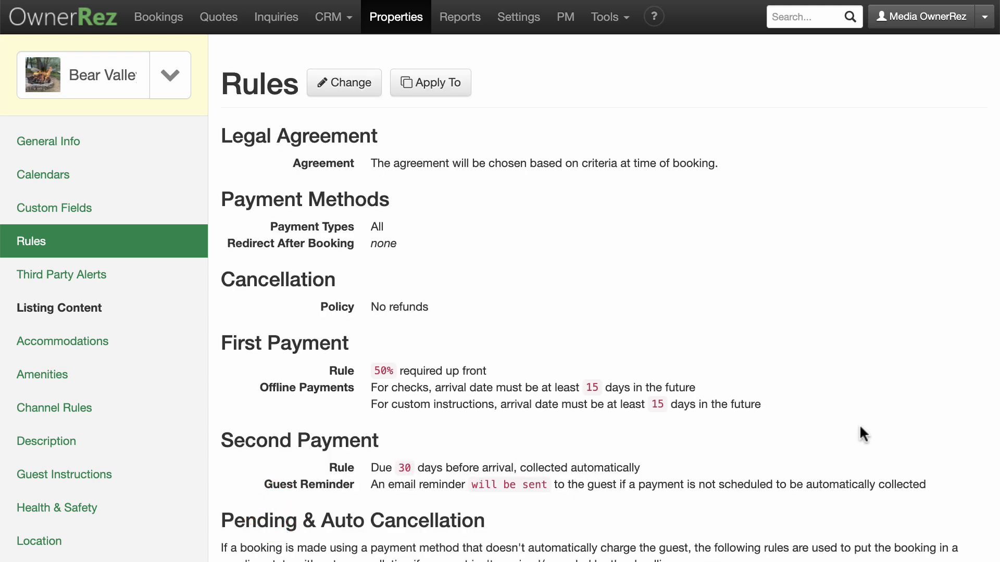
scroll(948, 403, "down", 14)
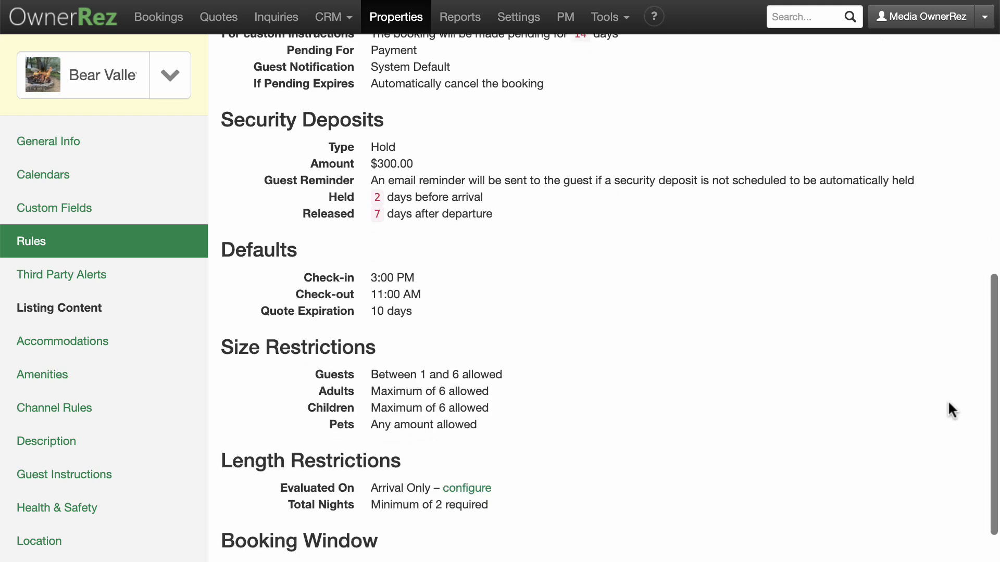